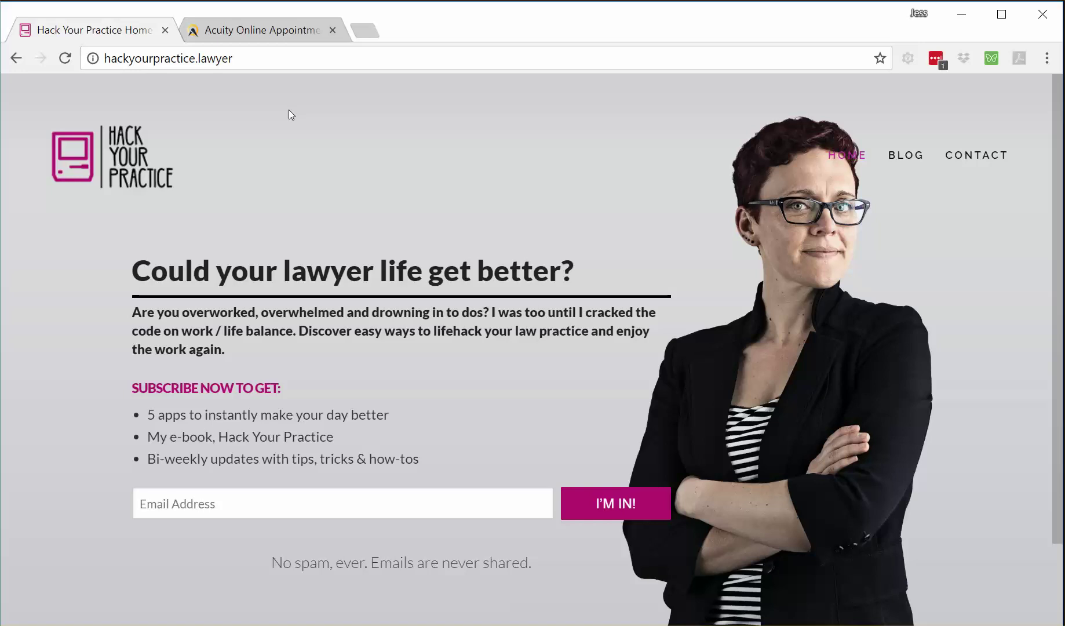
# - Switch to Birken Law's At the Office page offering Coffee time at Fueled Collective and Virtual Coffee
pyautogui.click(277, 34)
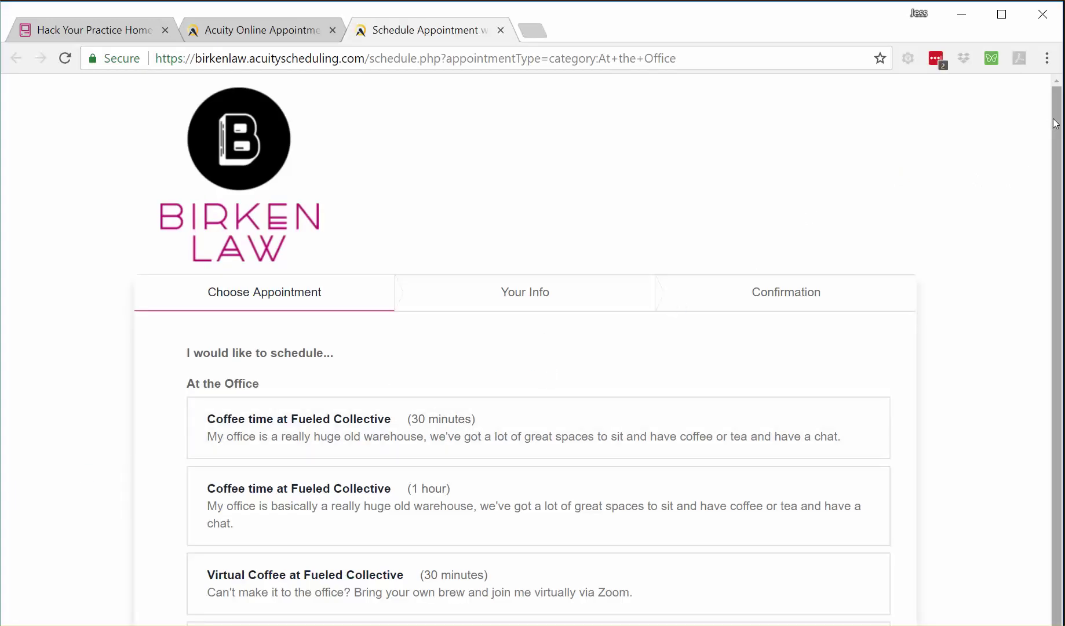
pyautogui.moveTo(1057, 123); pyautogui.dragTo(1057, 118)
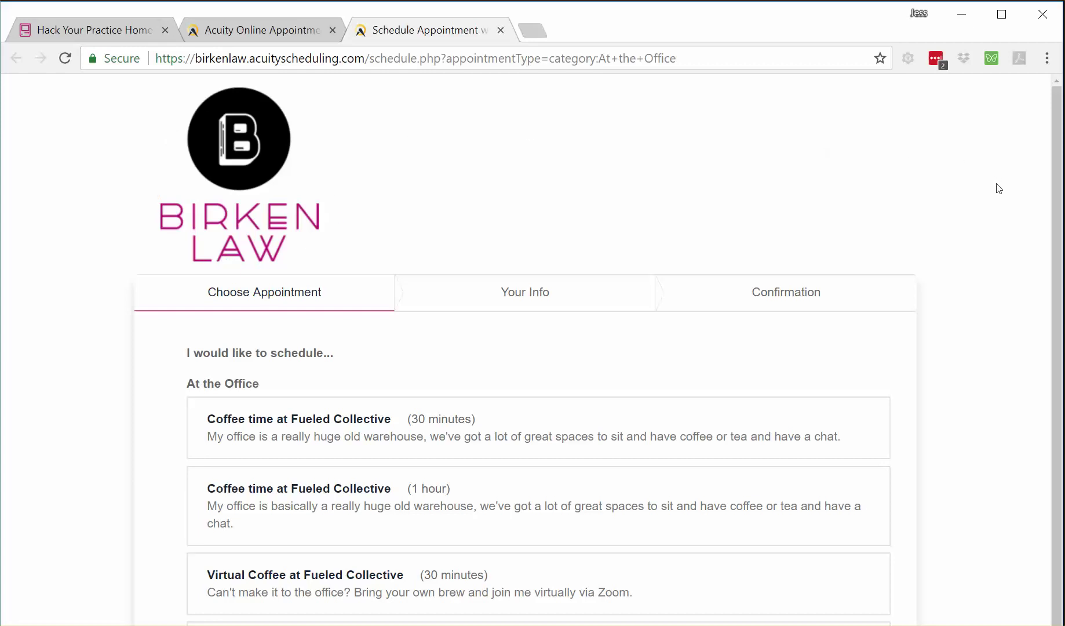
# - Scroll the list and select Coffee time at Fueled Collective (30 minutes)
pyautogui.moveTo(1056, 124); pyautogui.dragTo(1058, 208)
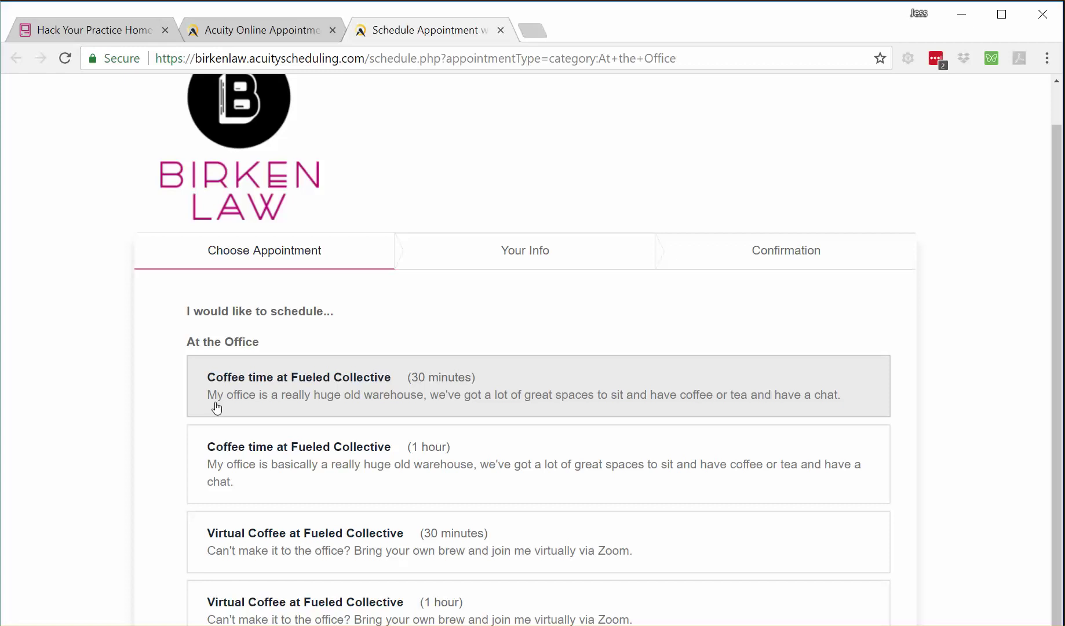
pyautogui.click(310, 393)
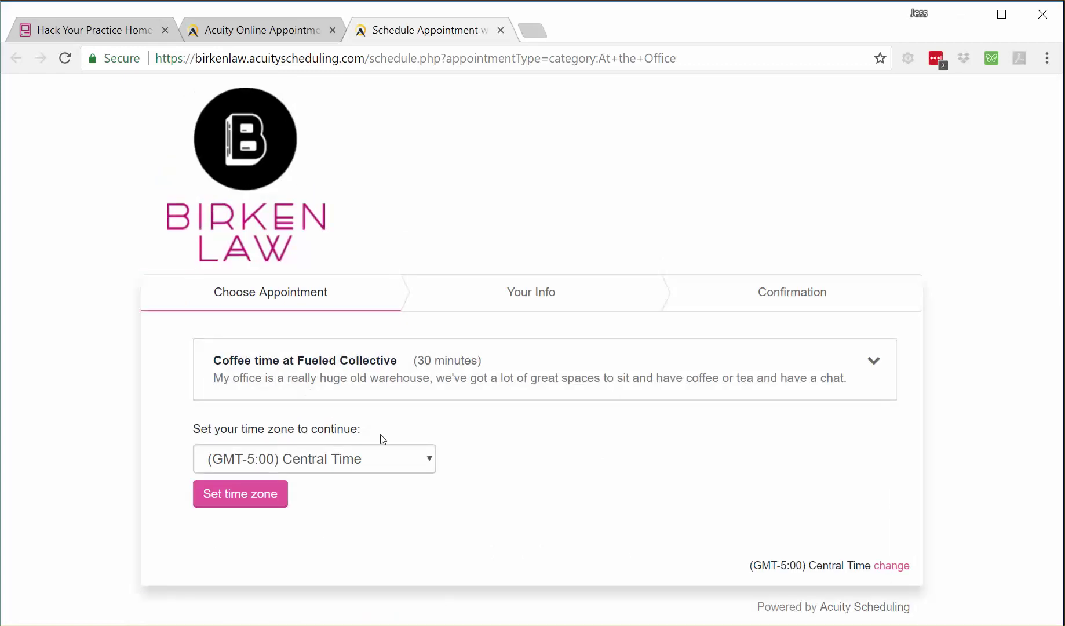
# - Confirm (GMT-5:00) Central Time, then pick June 1, 2018 at 9:00am
pyautogui.click(250, 497)
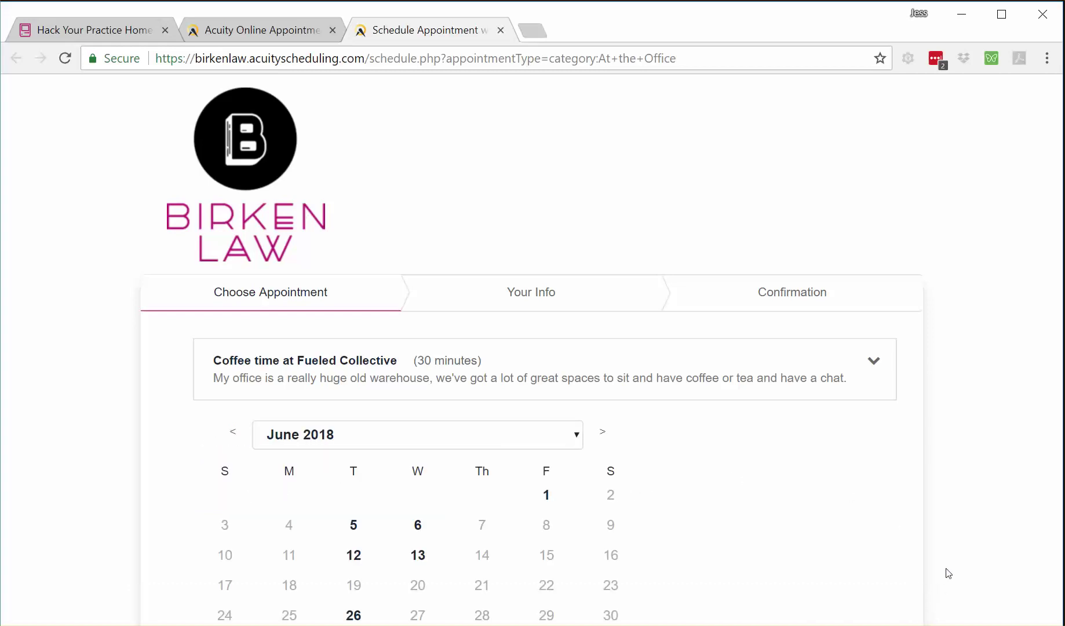
pyautogui.click(542, 491)
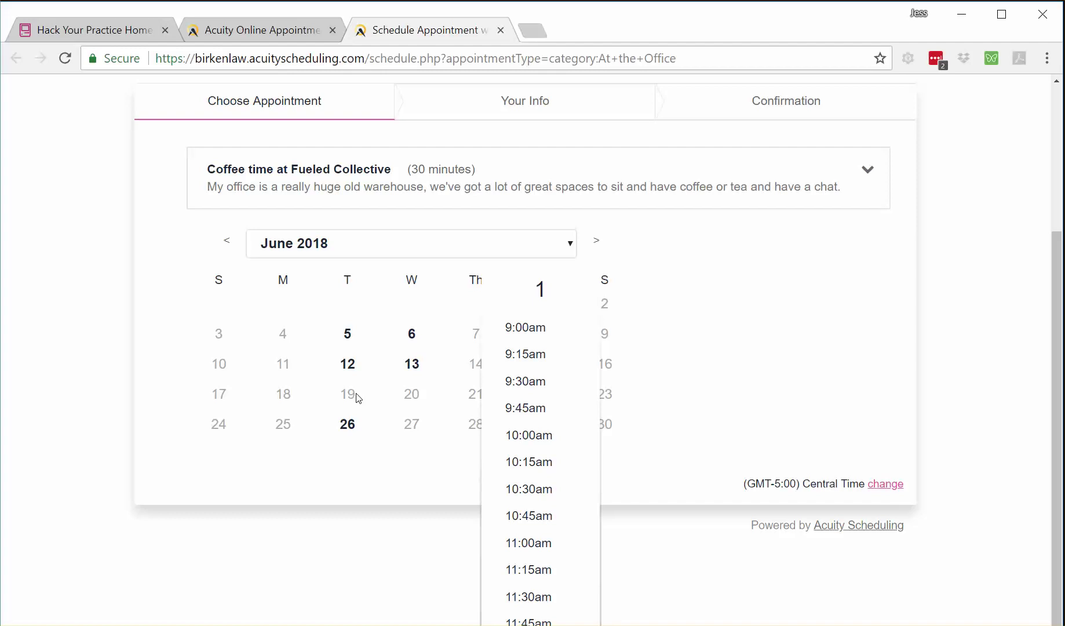
pyautogui.click(536, 332)
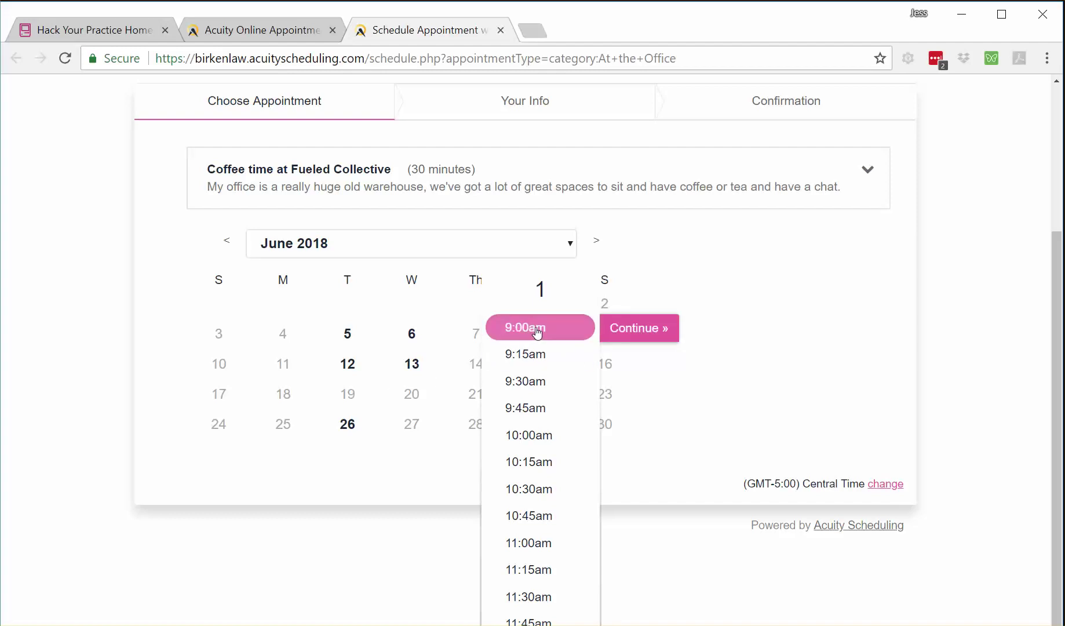
# - Enter the client's name, phone number and e-mail, then complete the June 1, 9:00am booking
pyautogui.click(643, 330)
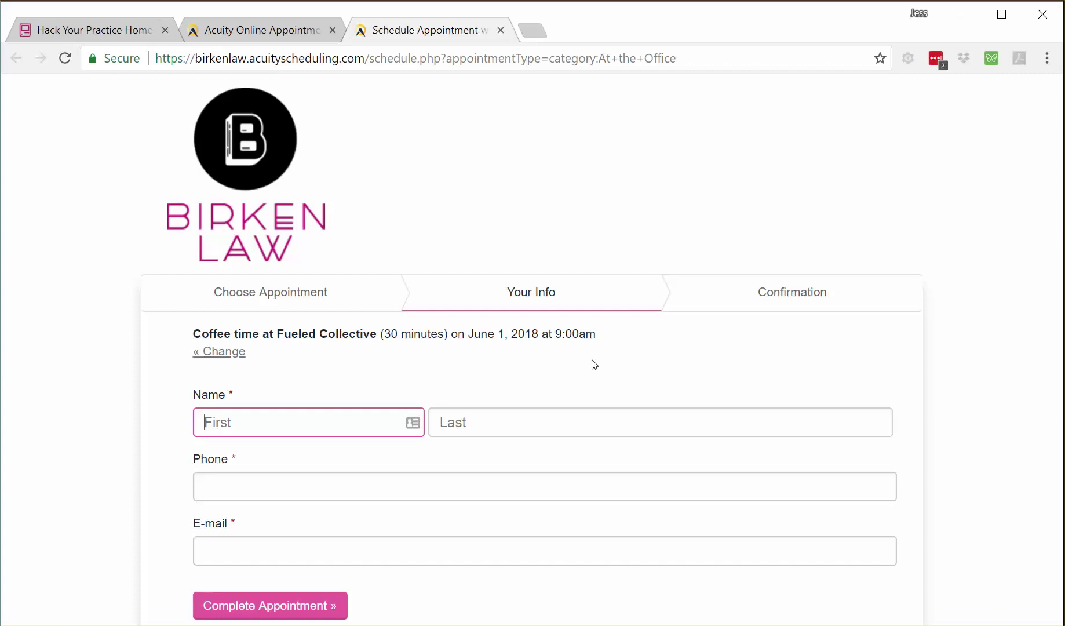
pyautogui.write('Jim')
pyautogui.write('Smith')
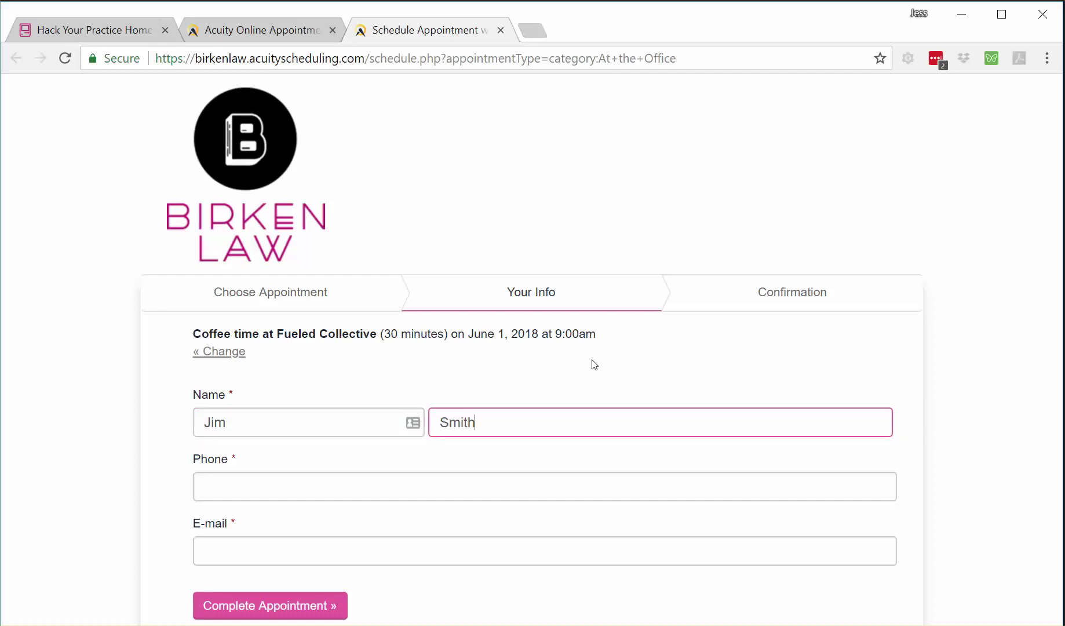
pyautogui.press('Tab')
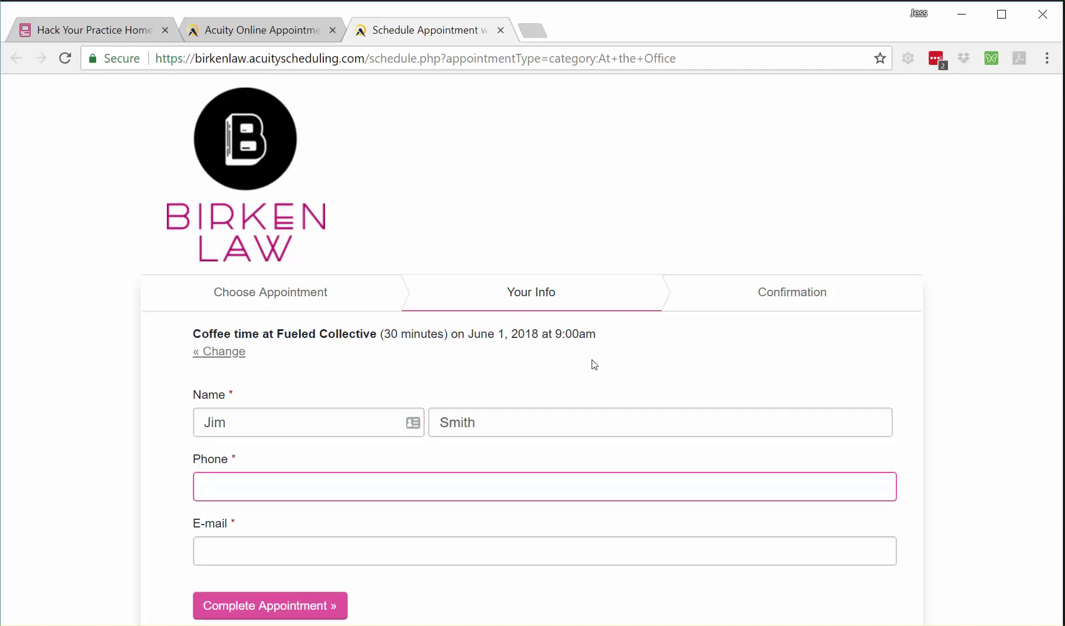
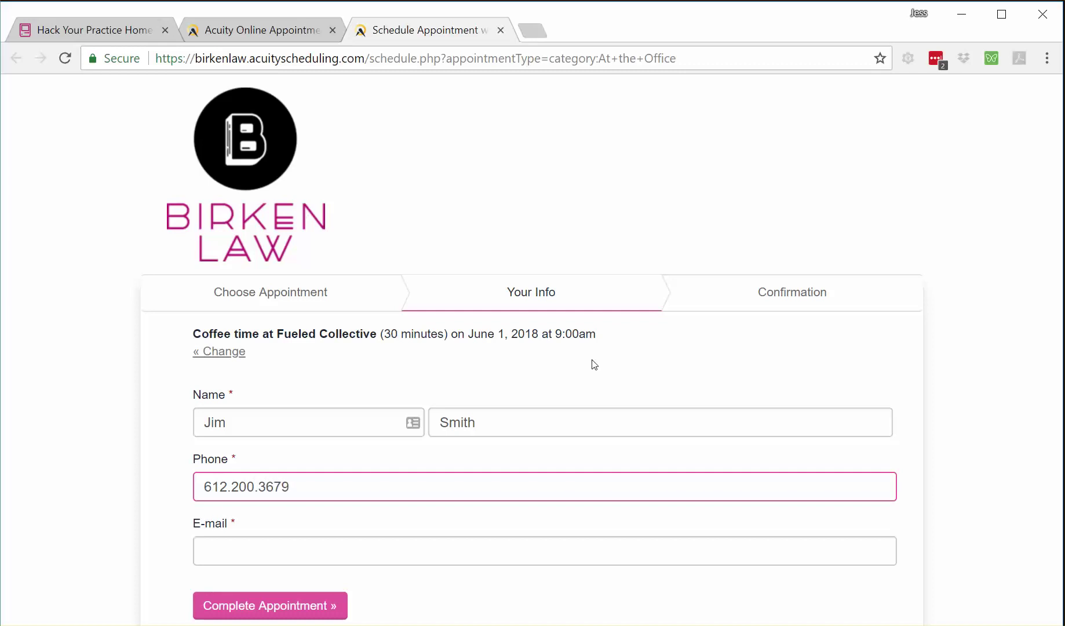
pyautogui.press('Tab')
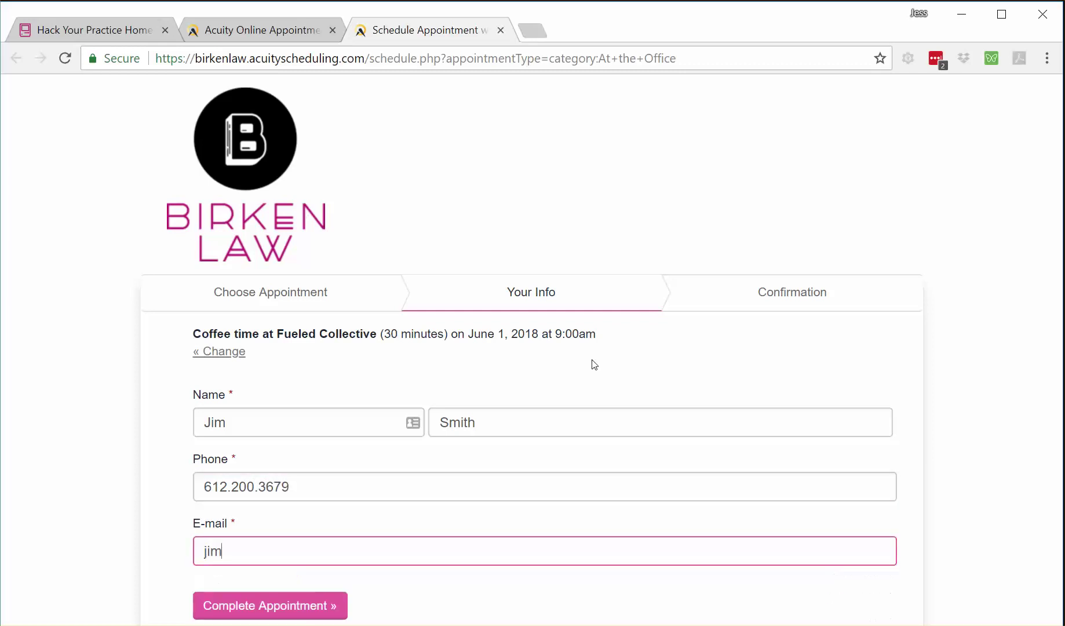
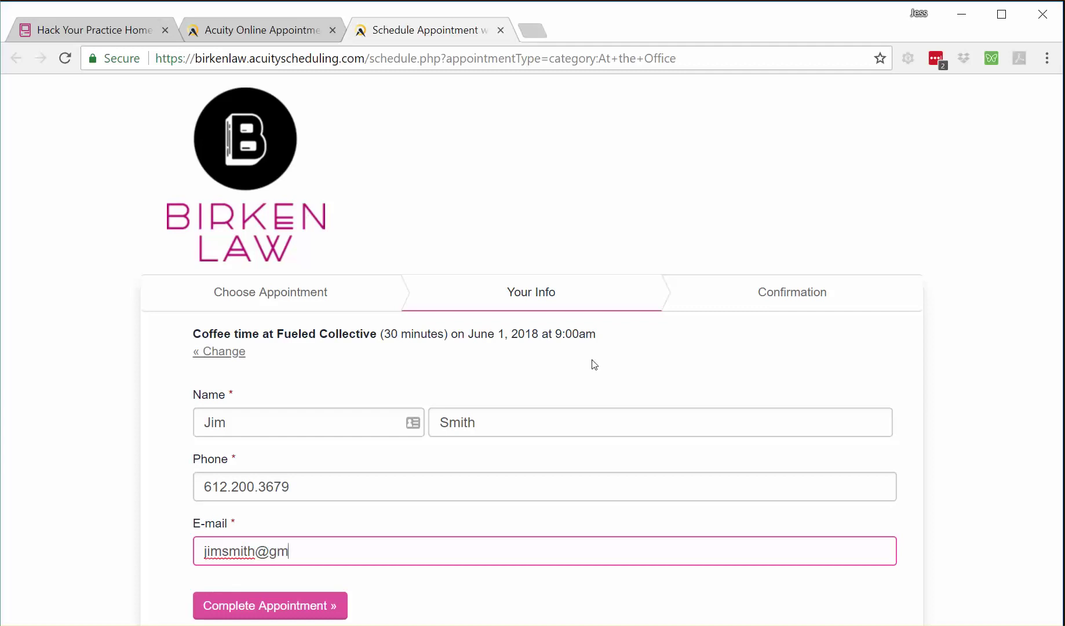
pyautogui.click(272, 612)
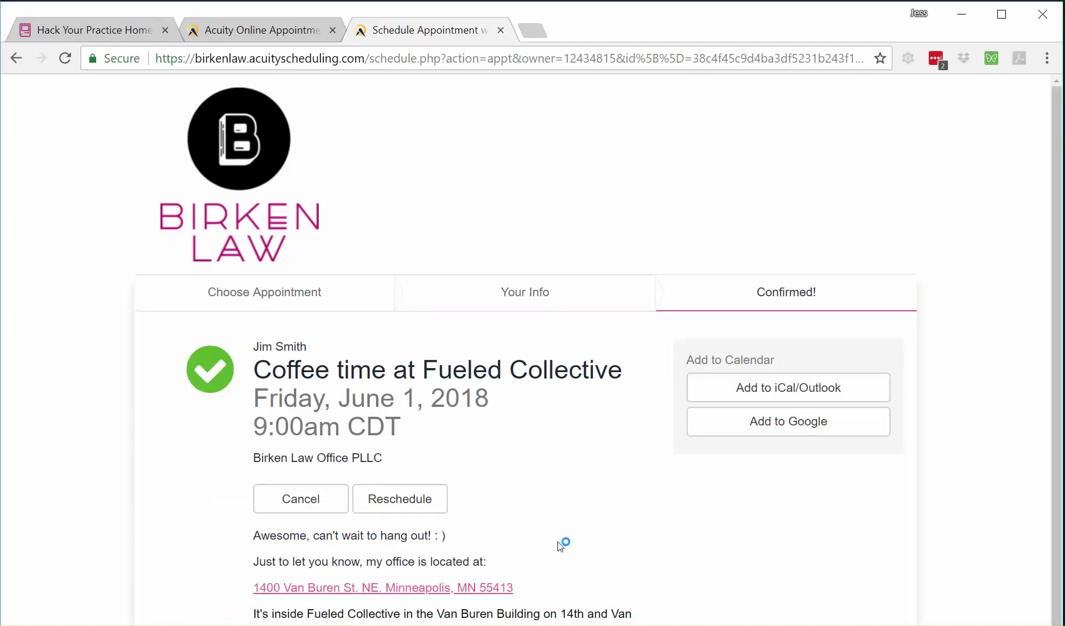
# - Cancel the June 1, 2018 9:00am appointment and scroll through the On Location appointment list
pyautogui.click(307, 506)
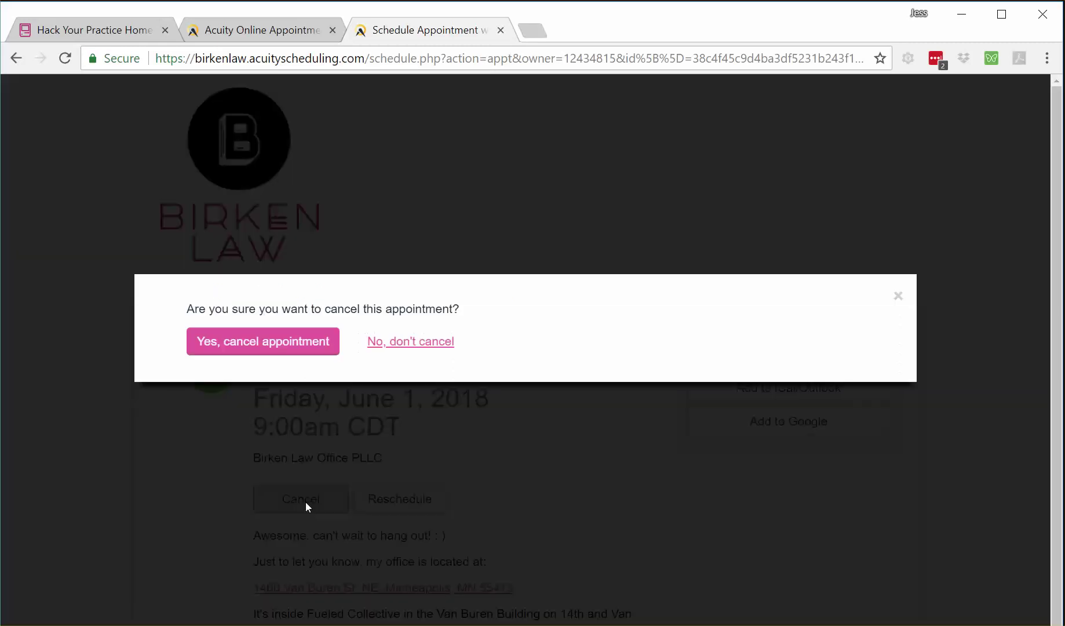
pyautogui.click(258, 348)
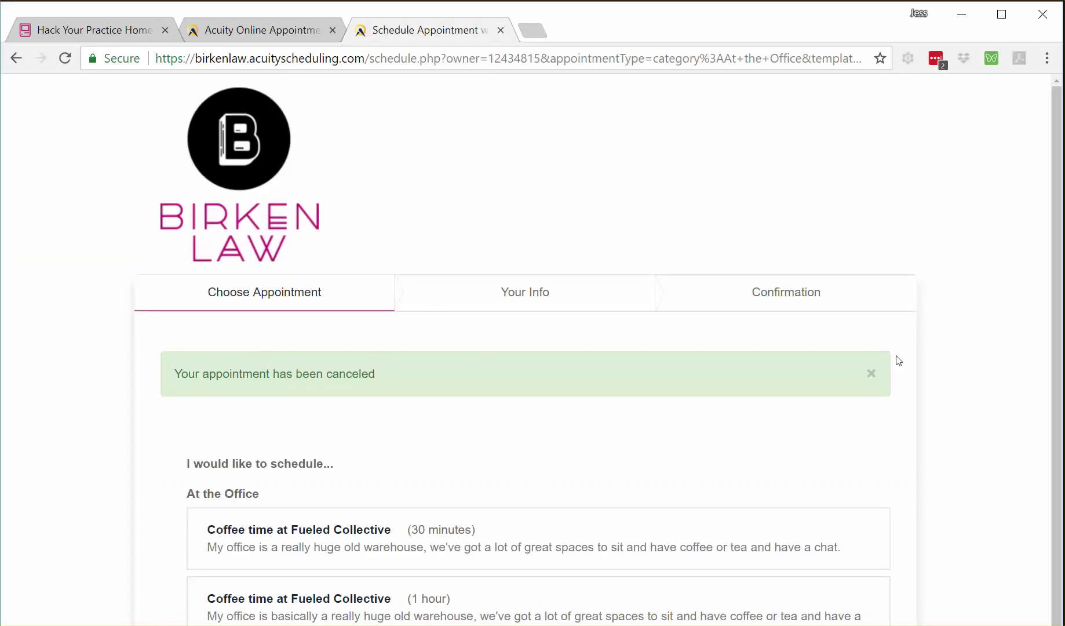
pyautogui.scroll(-3, 1056, 111)
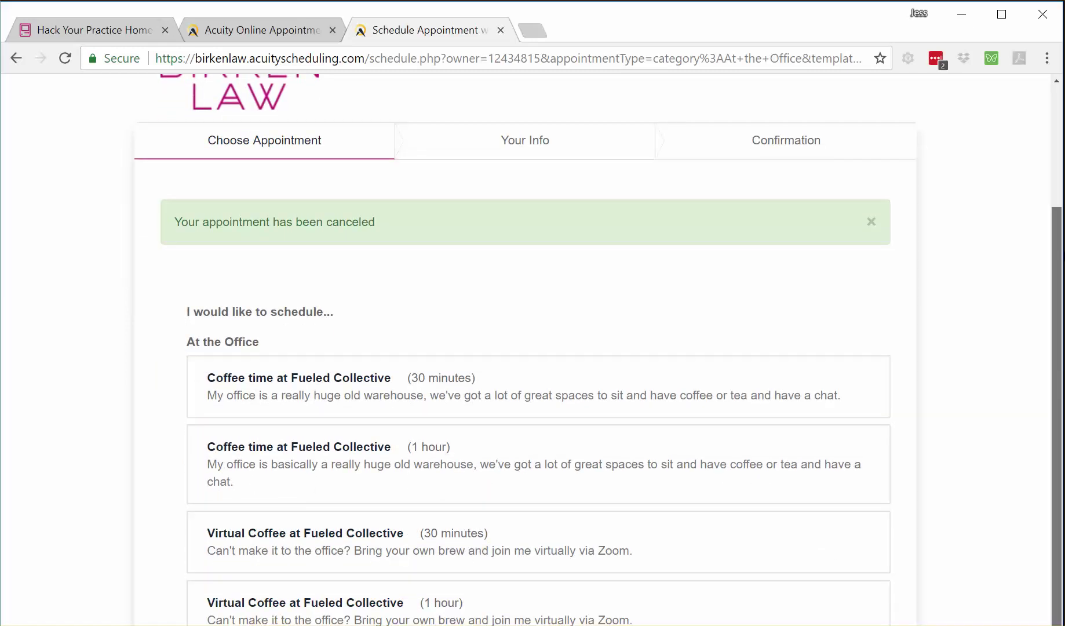
pyautogui.scroll(3, 1056, 100)
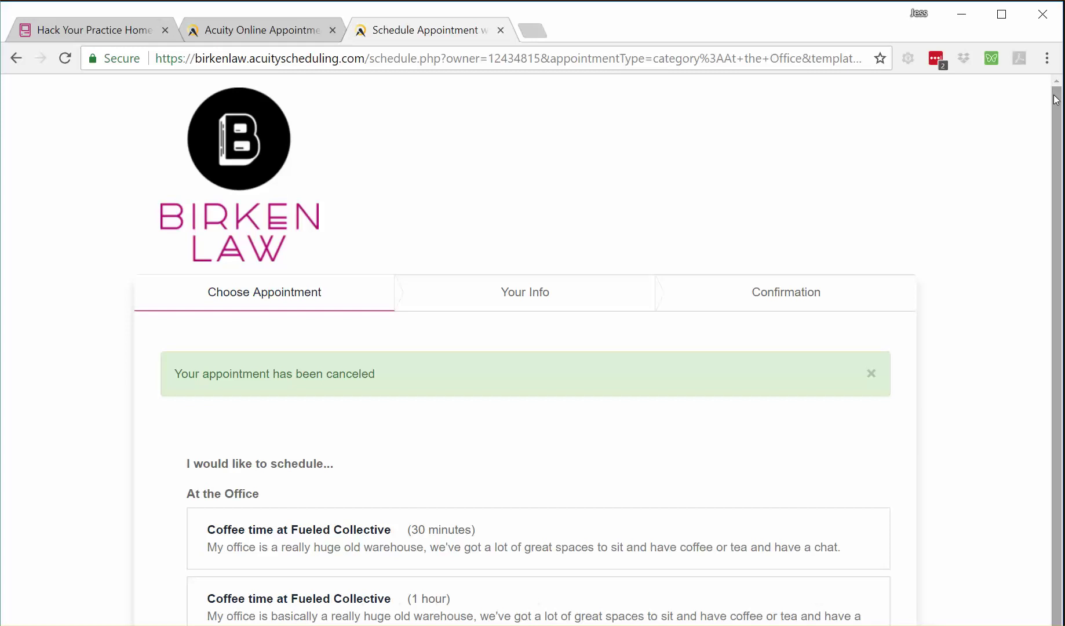
pyautogui.scroll(-3, 1055, 99)
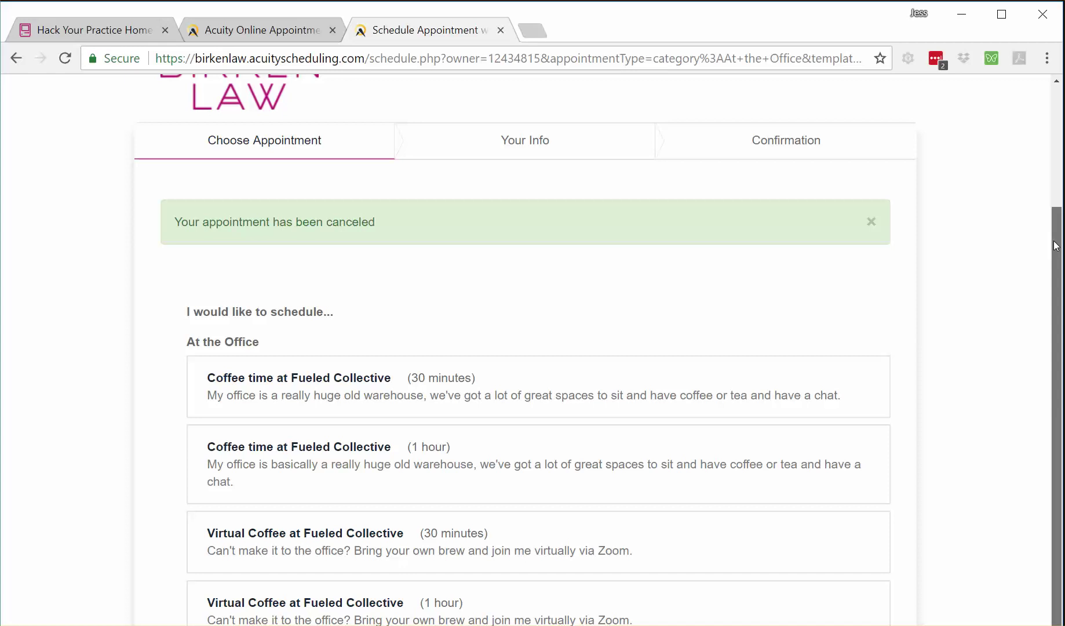
pyautogui.moveTo(1056, 247); pyautogui.dragTo(1056, 246)
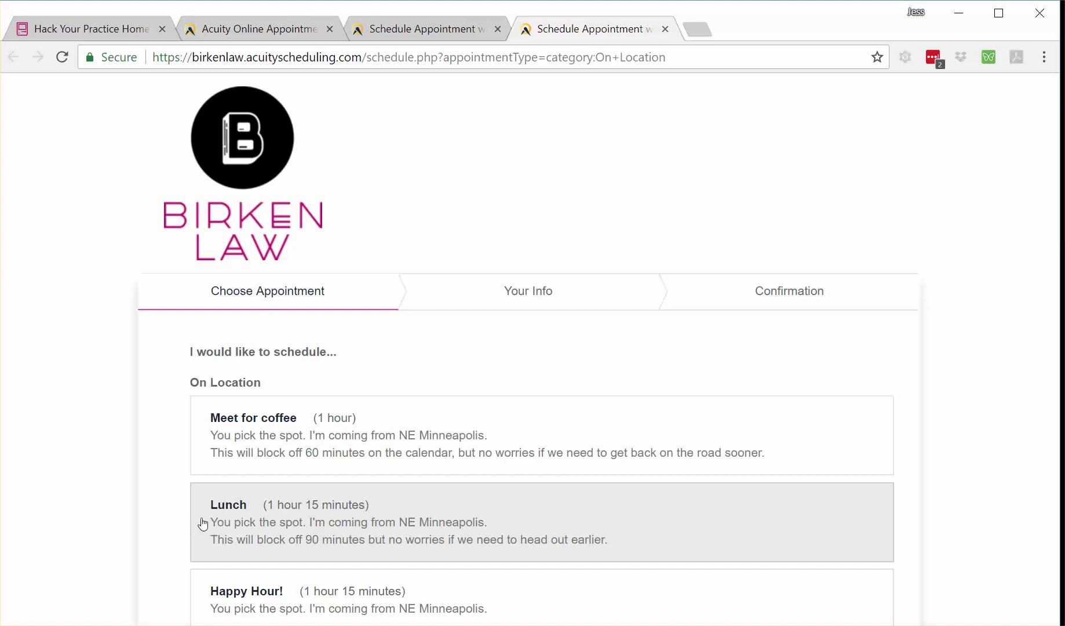
# - Select Meet for coffee in Central Time, view July 2018 availability, then collapse back to the list
pyautogui.click(411, 453)
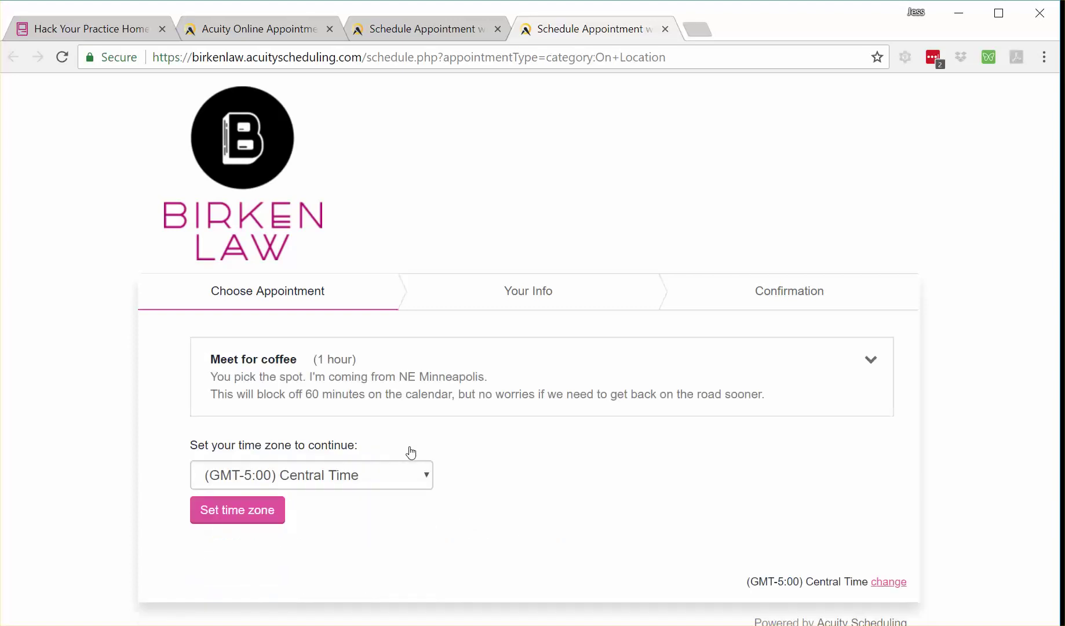
pyautogui.click(240, 516)
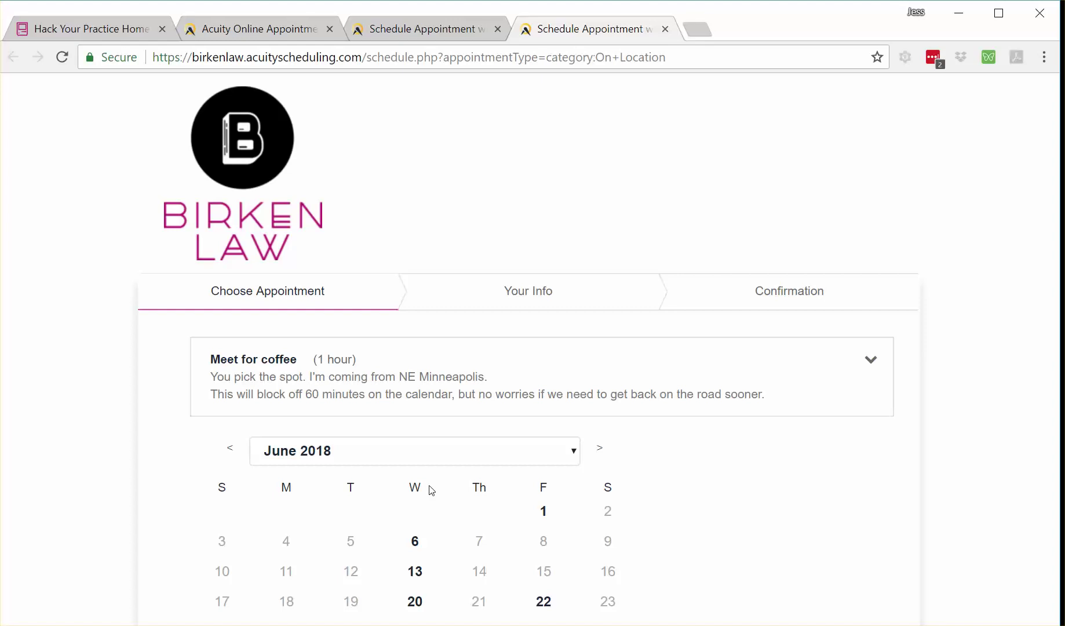
pyautogui.click(601, 454)
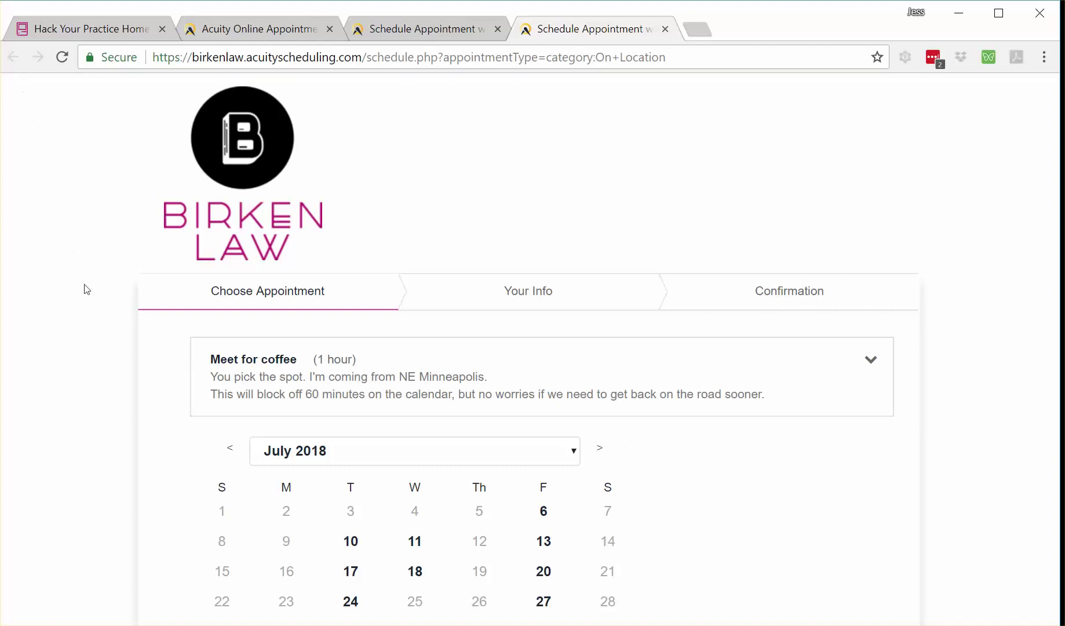
pyautogui.click(871, 359)
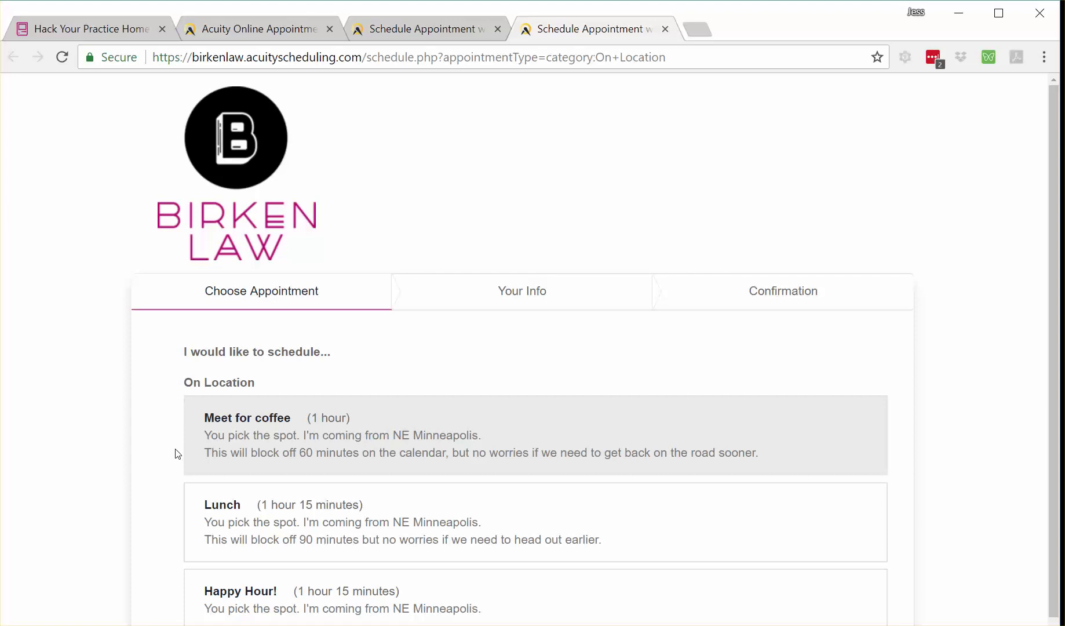
# - Select Happy Hour! and step its calendar forward to September 2018, then back to July
pyautogui.click(257, 589)
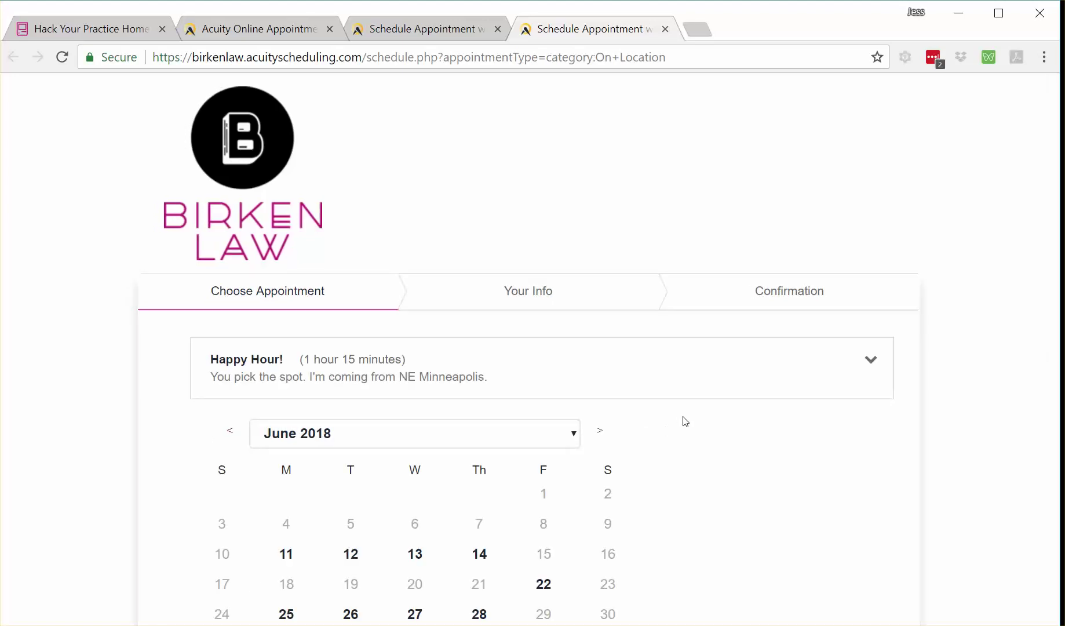
pyautogui.click(602, 435)
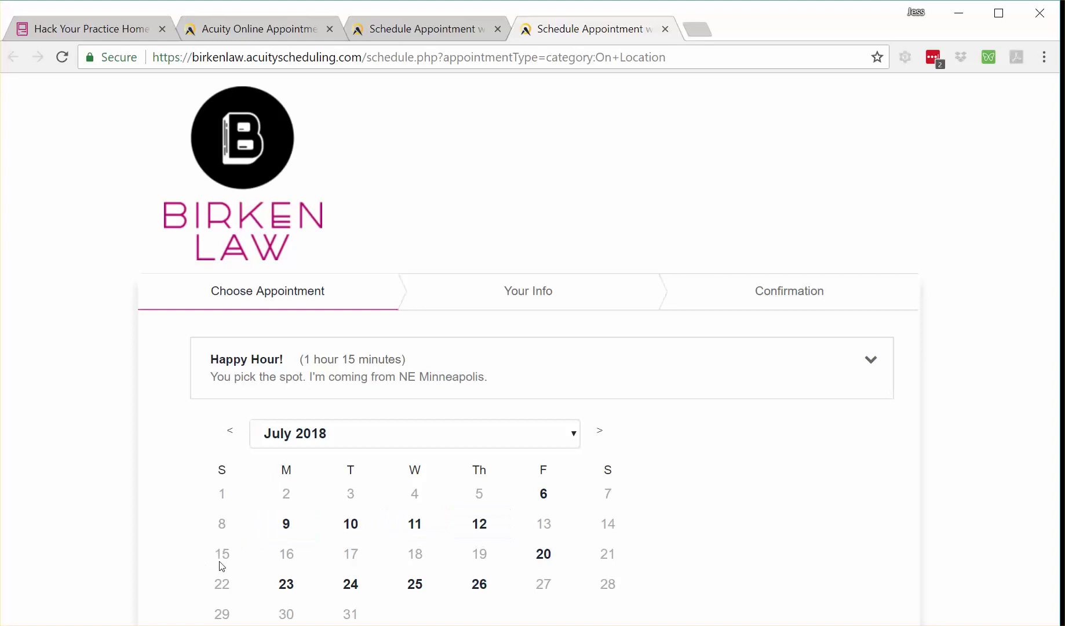
pyautogui.click(605, 431)
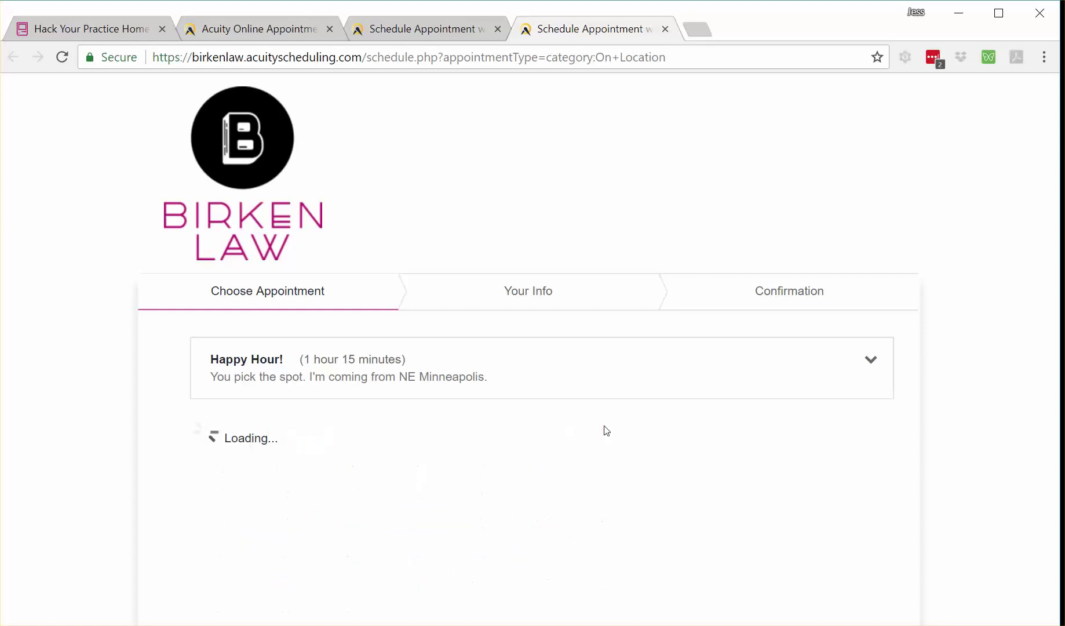
pyautogui.click(605, 431)
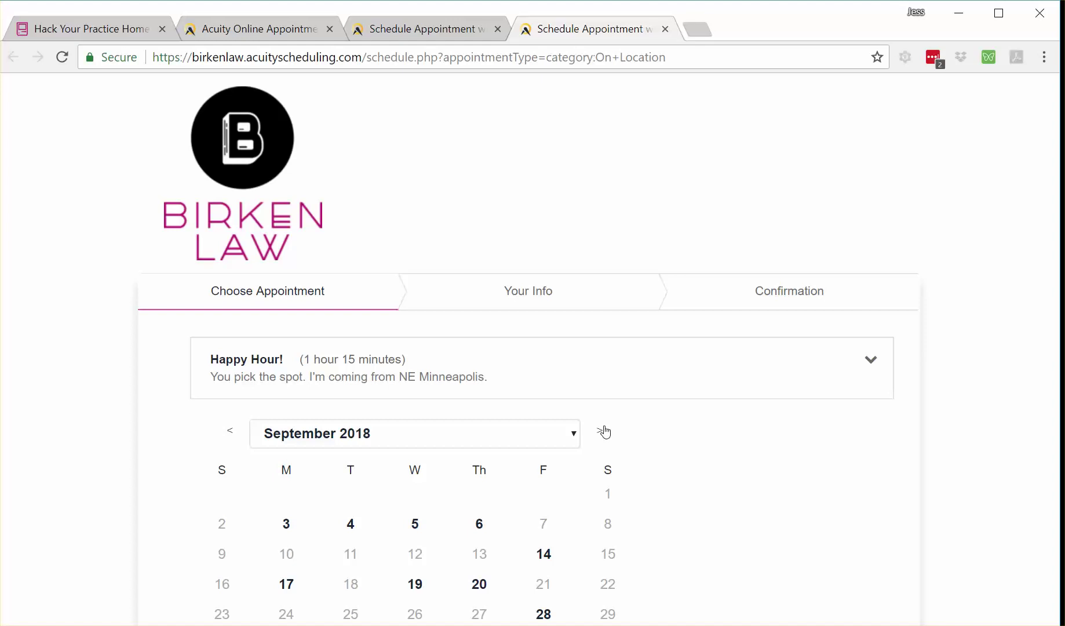
pyautogui.click(231, 432)
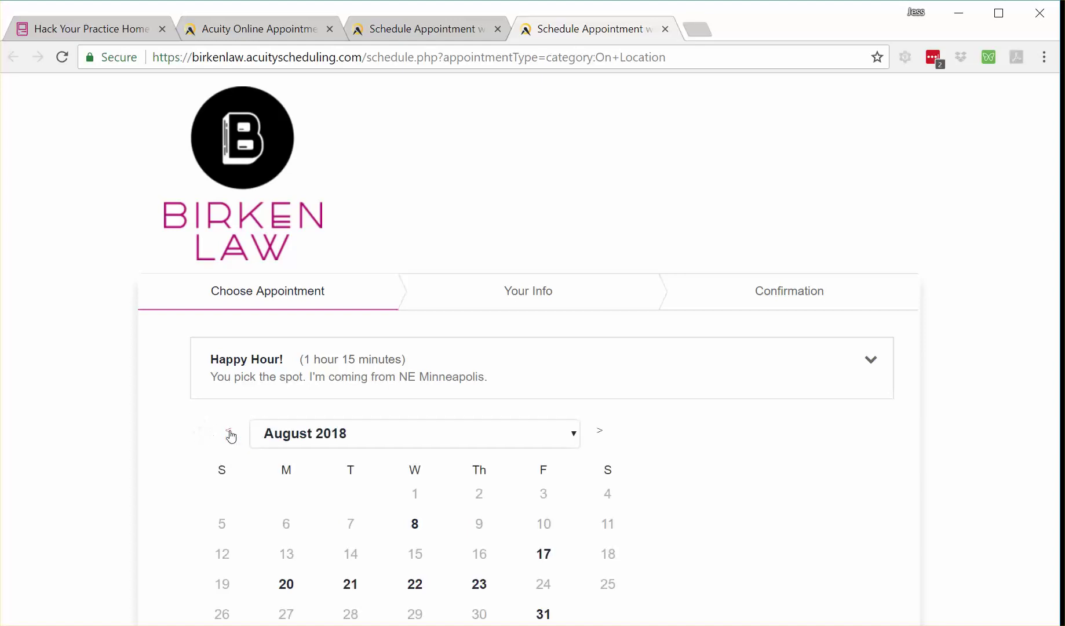
pyautogui.click(231, 432)
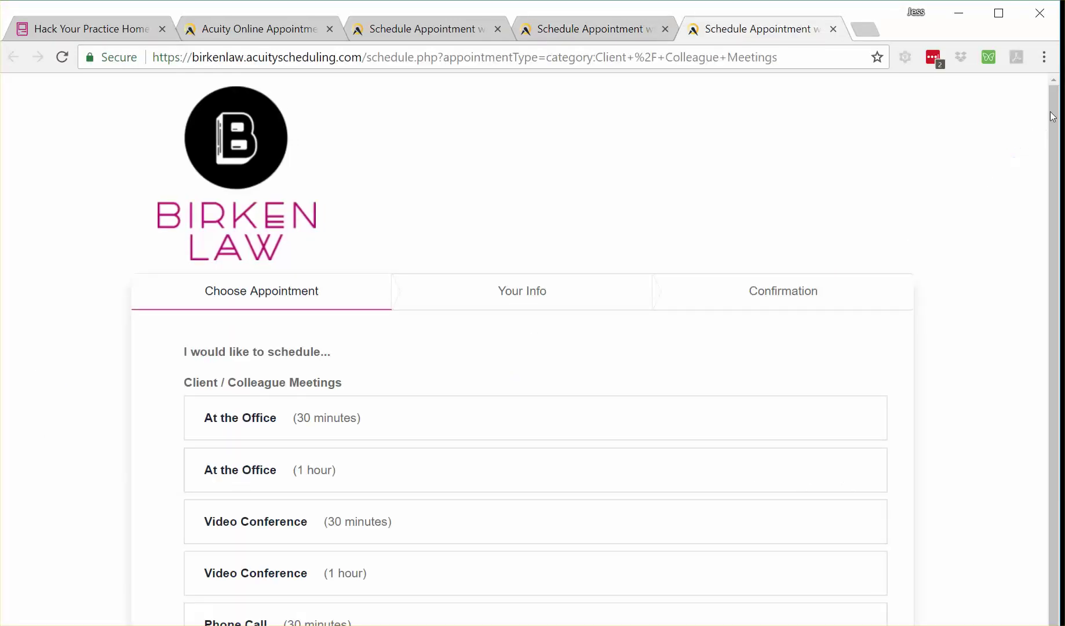
pyautogui.moveTo(1055, 114); pyautogui.dragTo(1058, 221)
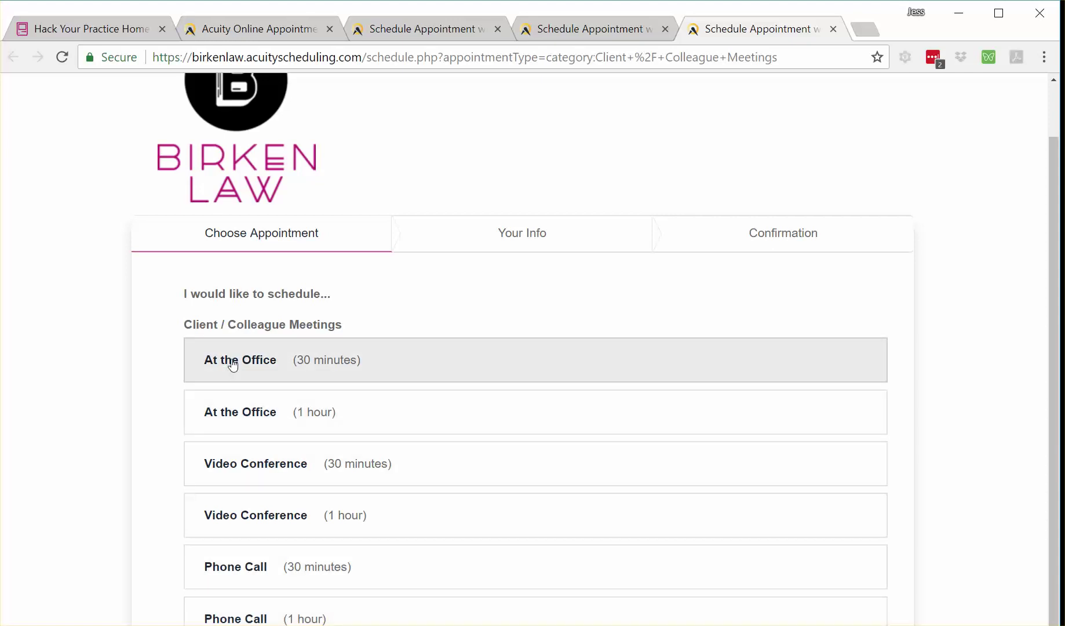
# - Select At the Office (30 minutes), confirm Central Time, and advance the calendar one month
pyautogui.click(233, 366)
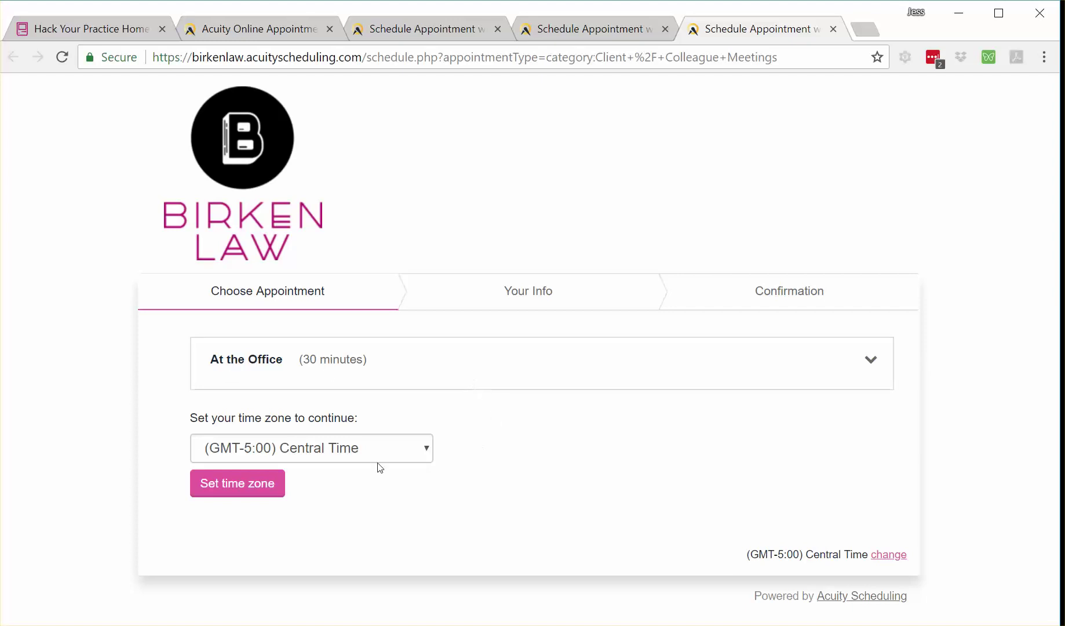
pyautogui.click(271, 483)
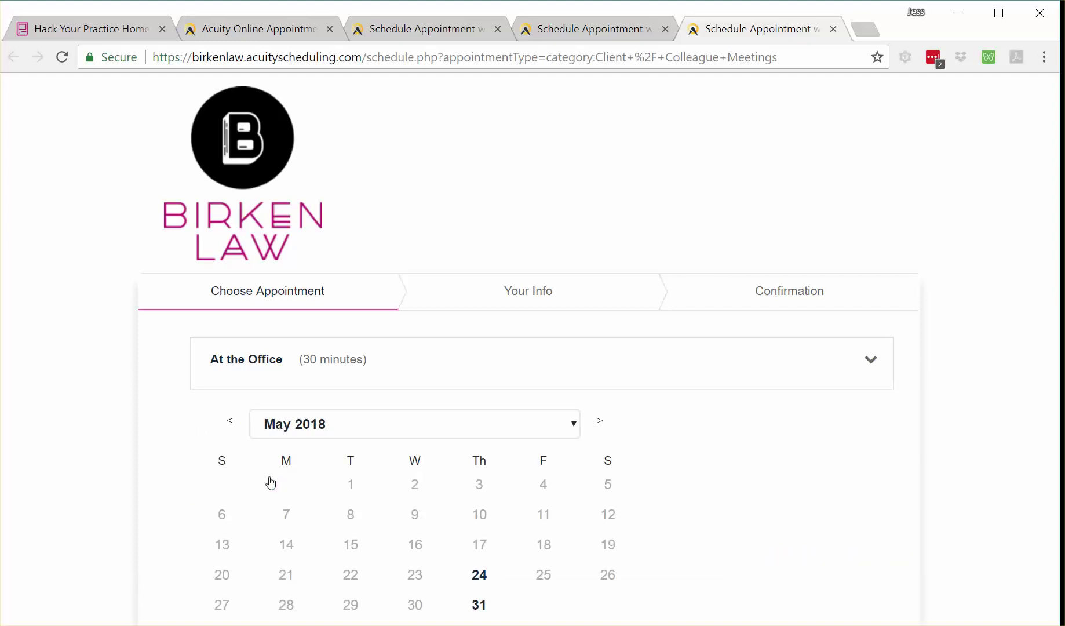
pyautogui.click(601, 422)
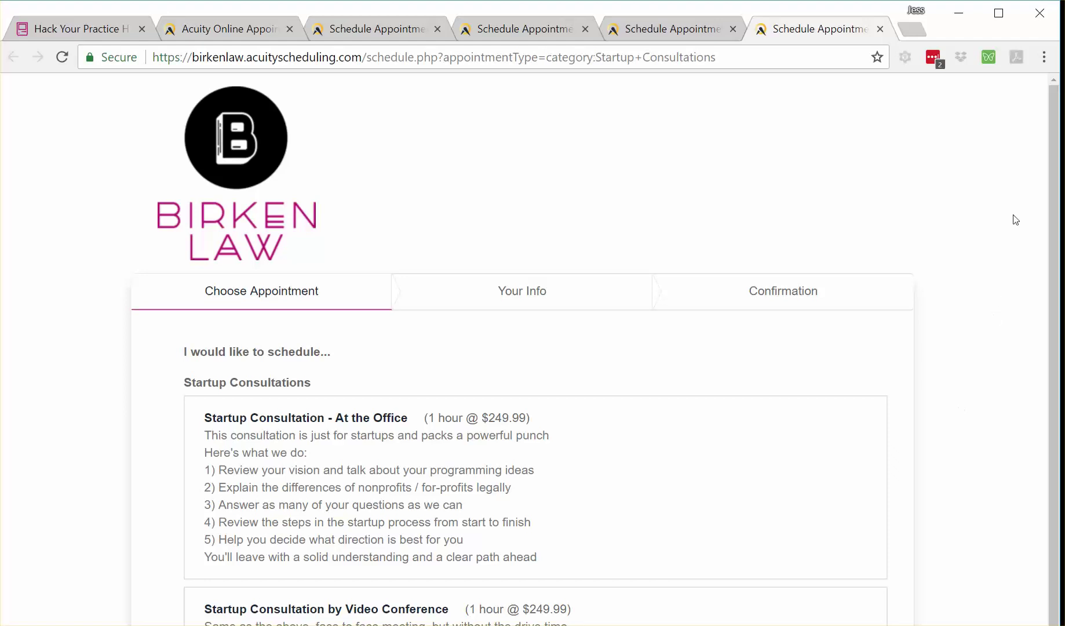
pyautogui.moveTo(1054, 145); pyautogui.dragTo(1054, 263)
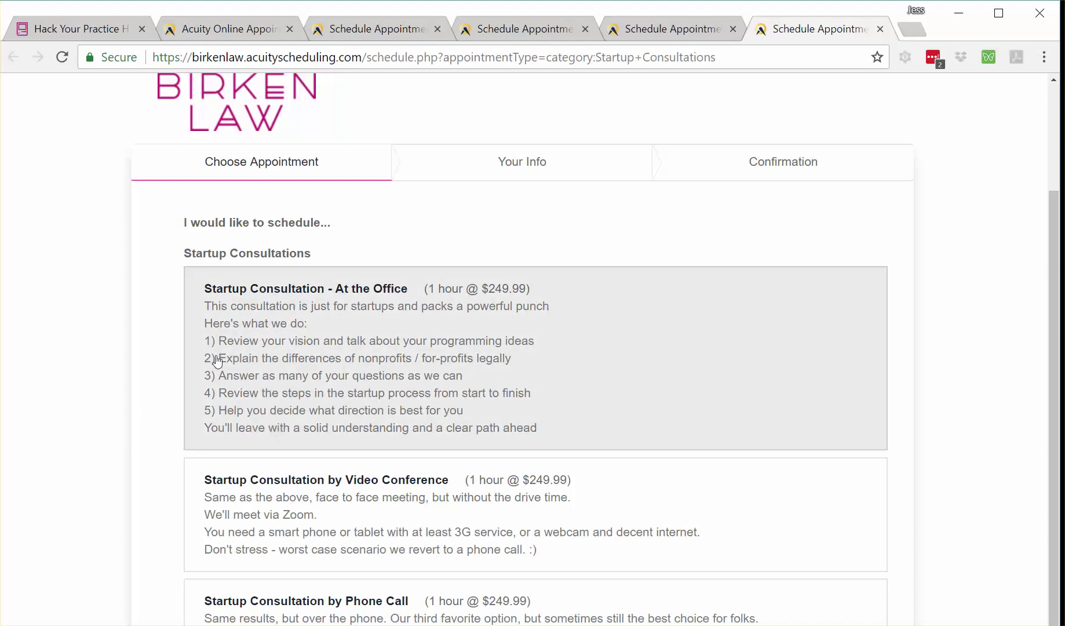
# - Switch to the General Consultation page listing At the Office and Video Conference at $295.00
pyautogui.click(255, 421)
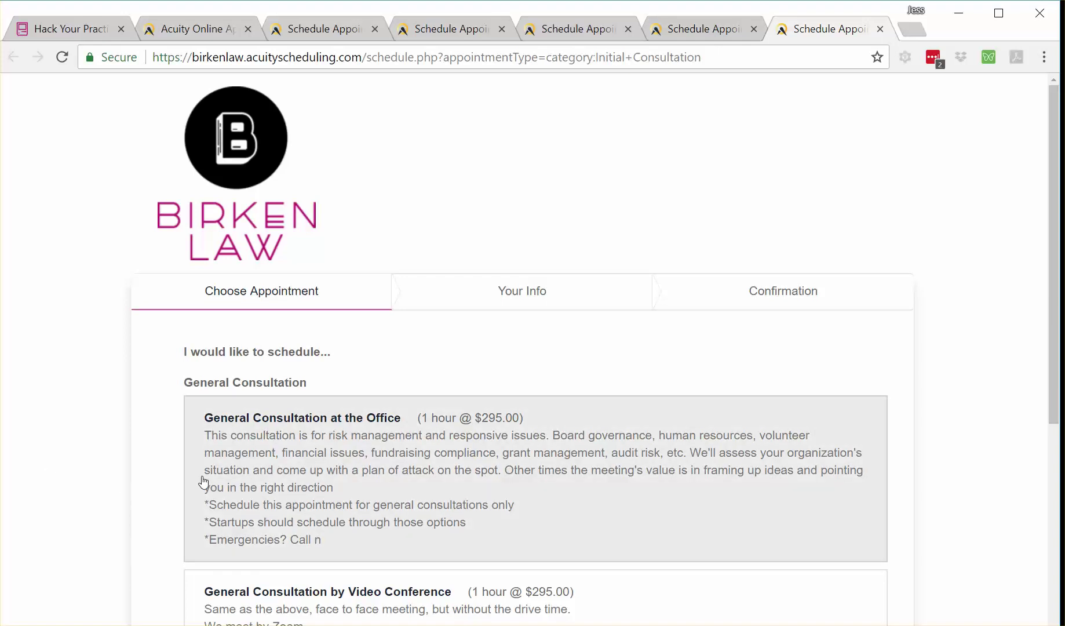
# - Select General Consultation at the Office, confirm the time zone, and scroll its May 2018 calendar
pyautogui.click(309, 483)
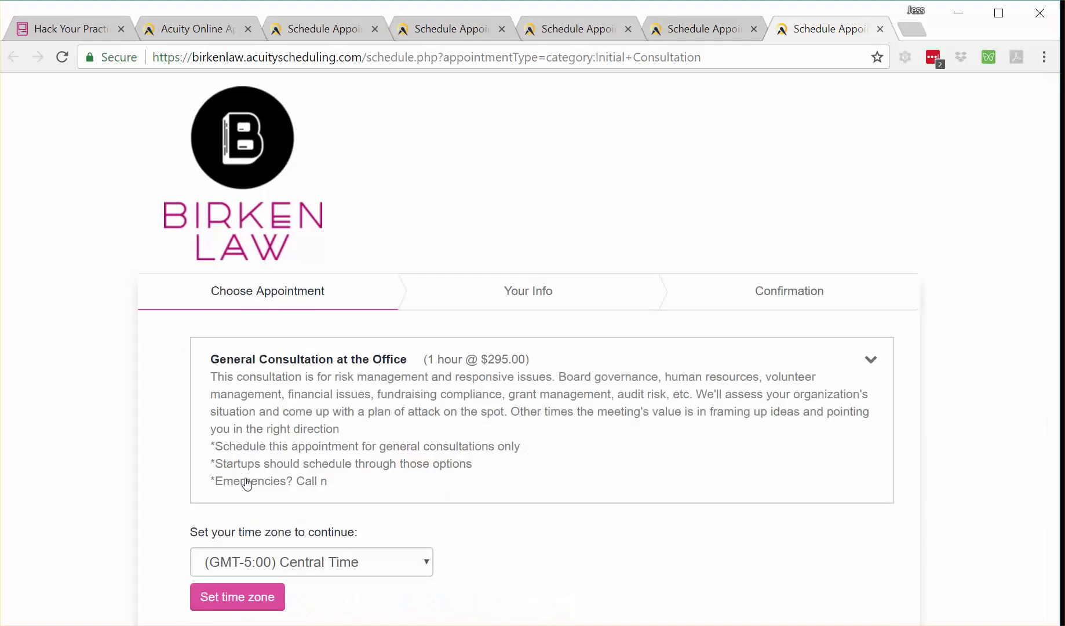
pyautogui.click(243, 595)
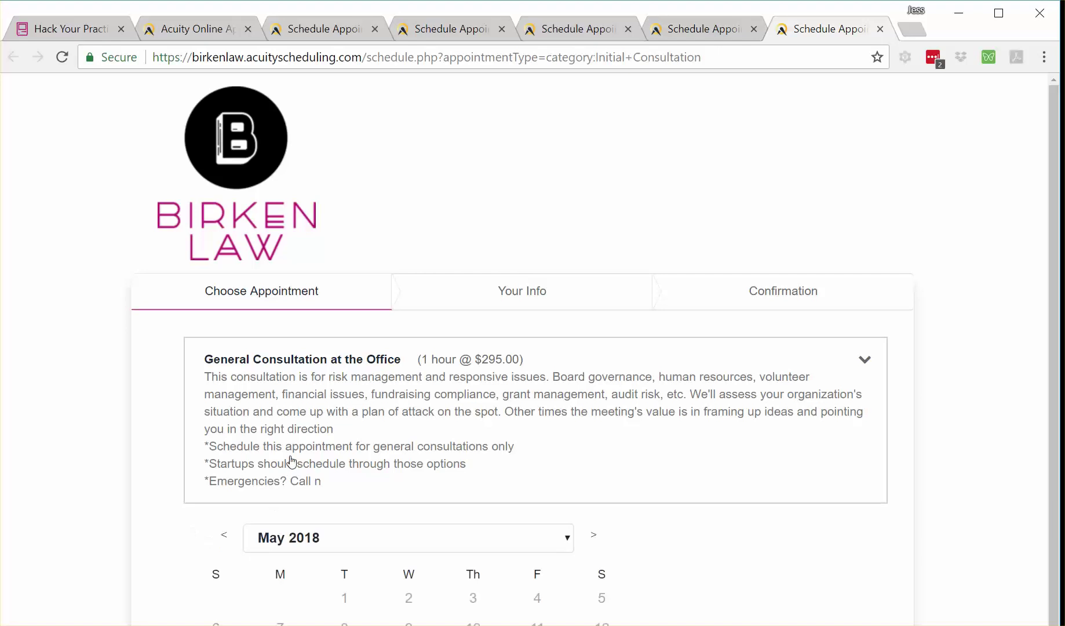
pyautogui.scroll(-1, 292, 462)
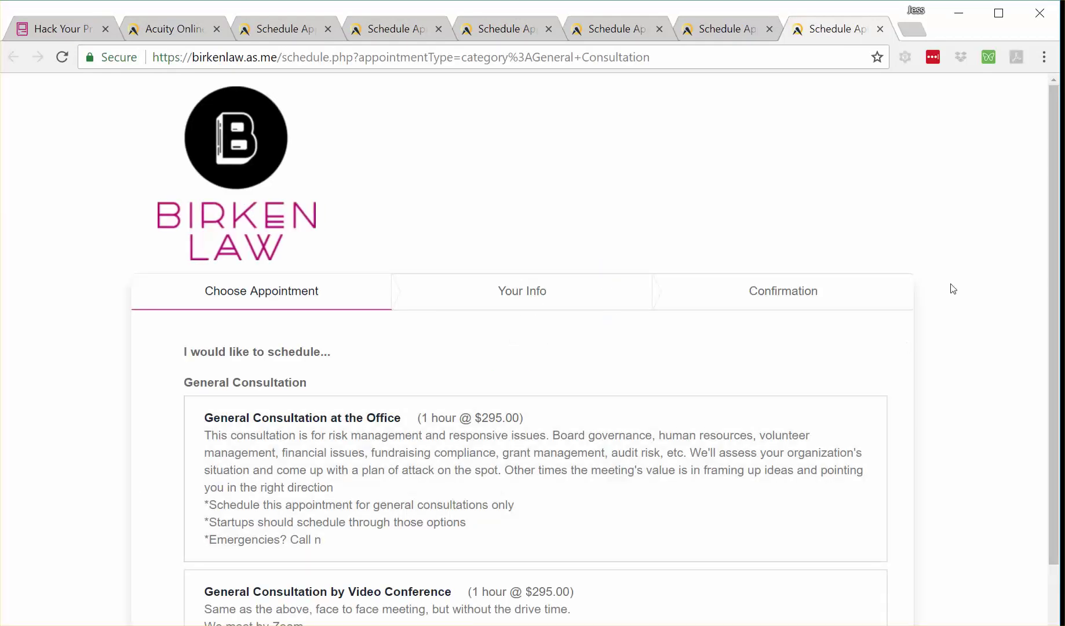
# - Scroll the General Consultation list and select the 30-minute Risk Assessment Package ($995.00)
pyautogui.moveTo(1055, 100); pyautogui.dragTo(1050, 311)
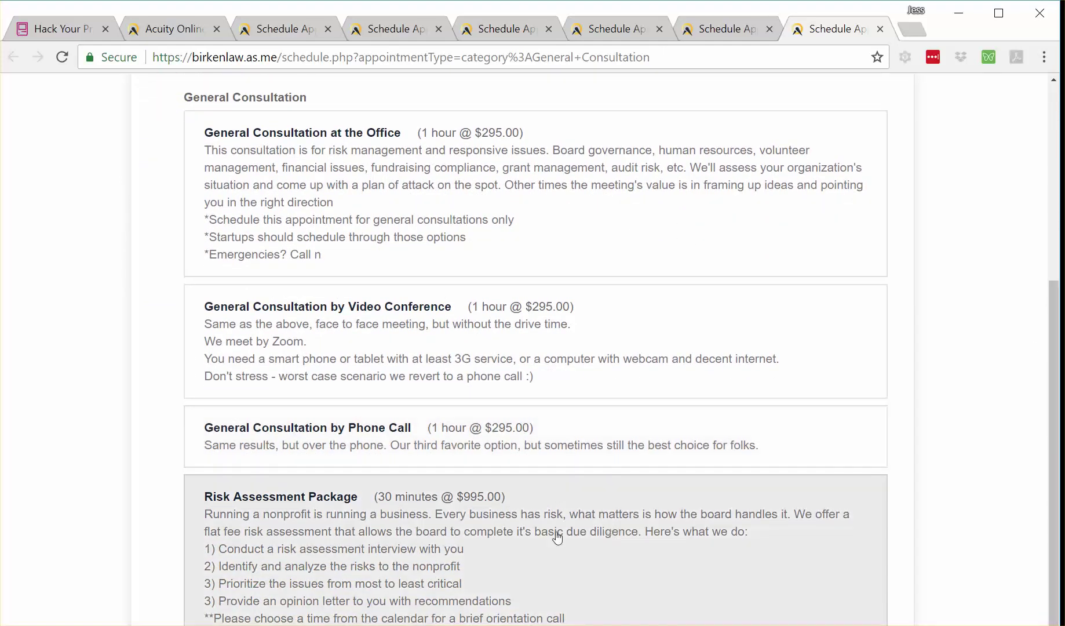
pyautogui.click(497, 549)
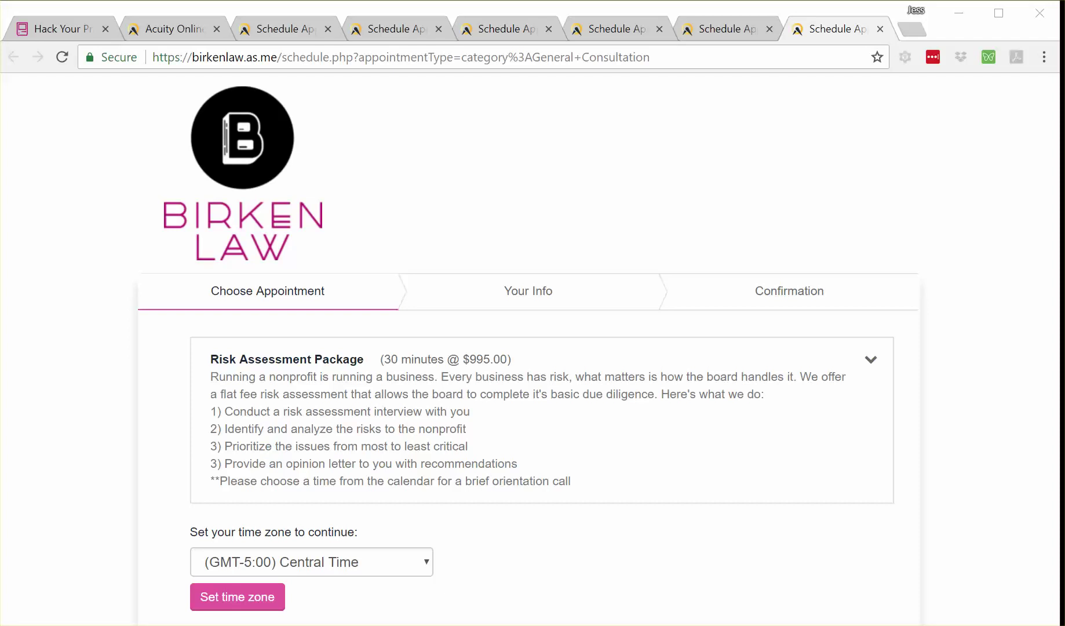
# - Switch back to the Hack Your Practice website tab
pyautogui.click(53, 29)
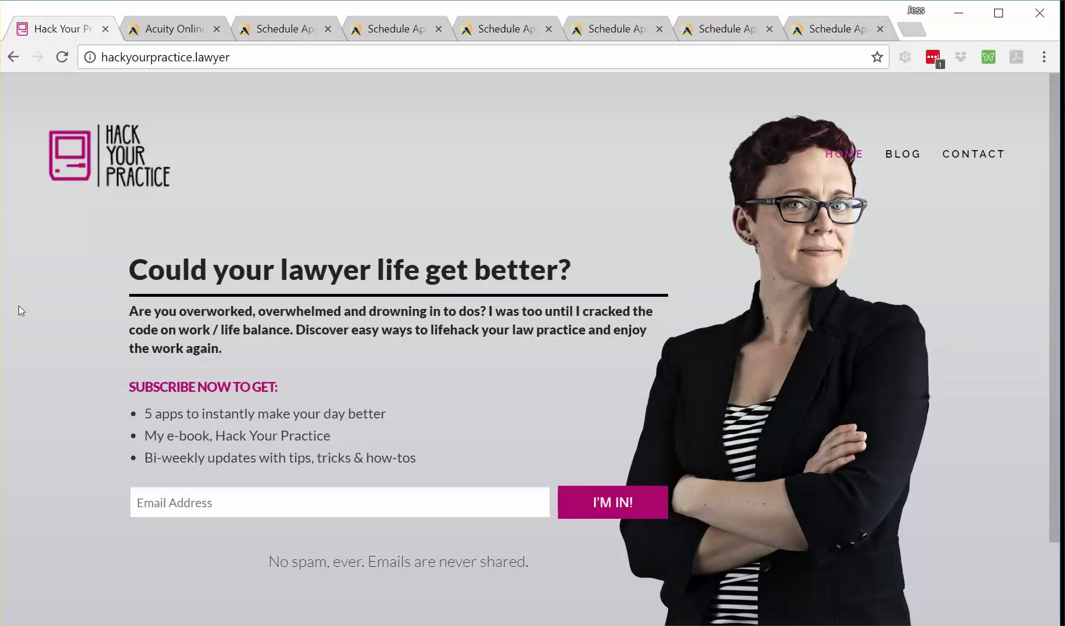